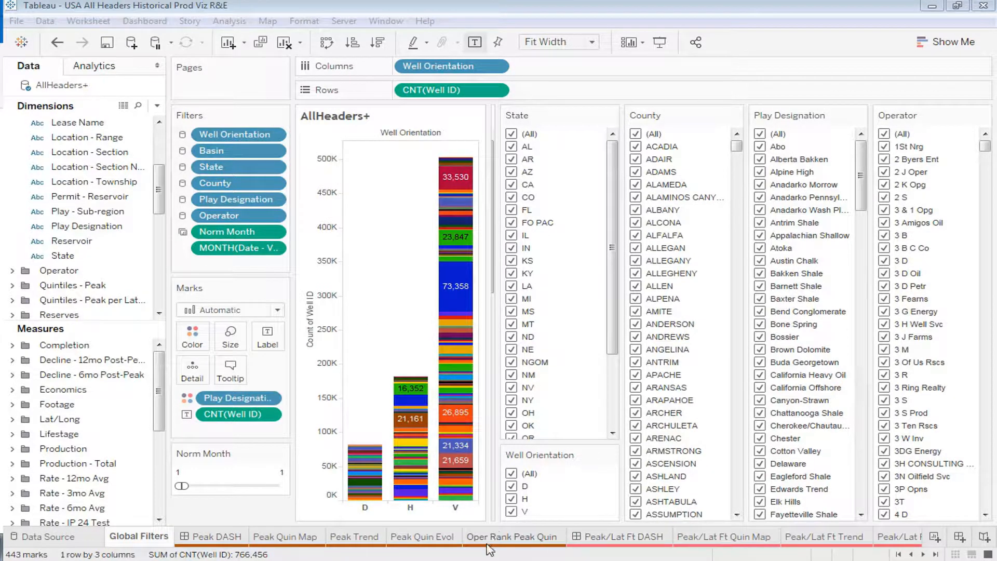
# Look through the workbook's sheets from the Peak group to the Prod Type group, returning to the first sheets
pyautogui.click(923, 554)
pyautogui.click(924, 555)
pyautogui.click(924, 554)
pyautogui.click(924, 554)
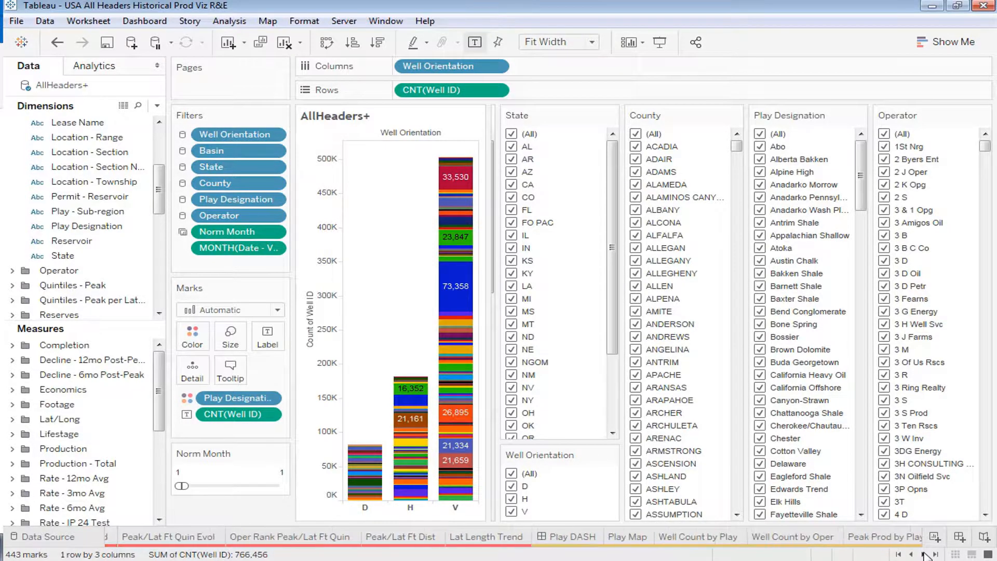
pyautogui.click(923, 555)
pyautogui.click(924, 555)
pyautogui.click(923, 554)
pyautogui.click(924, 554)
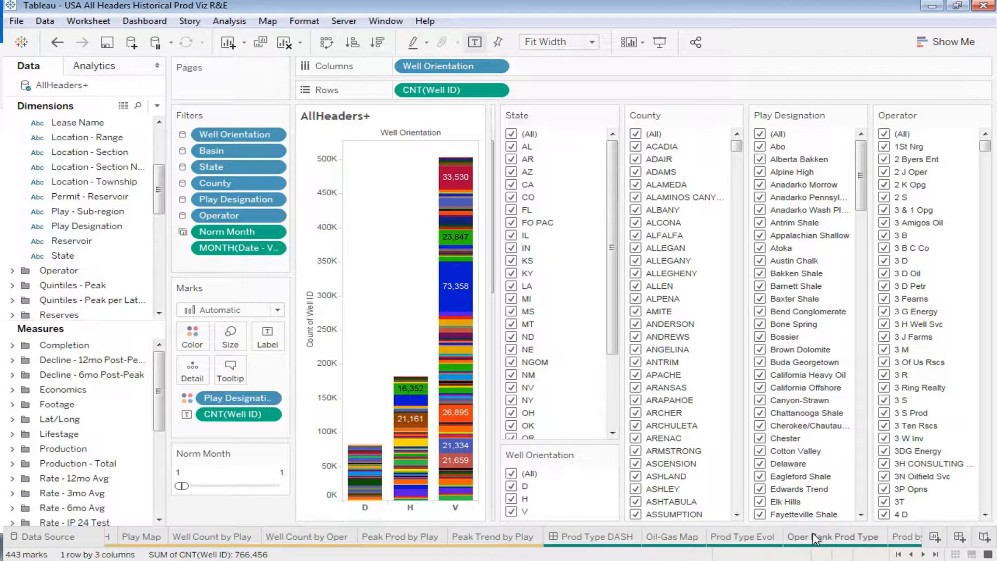
pyautogui.click(902, 554)
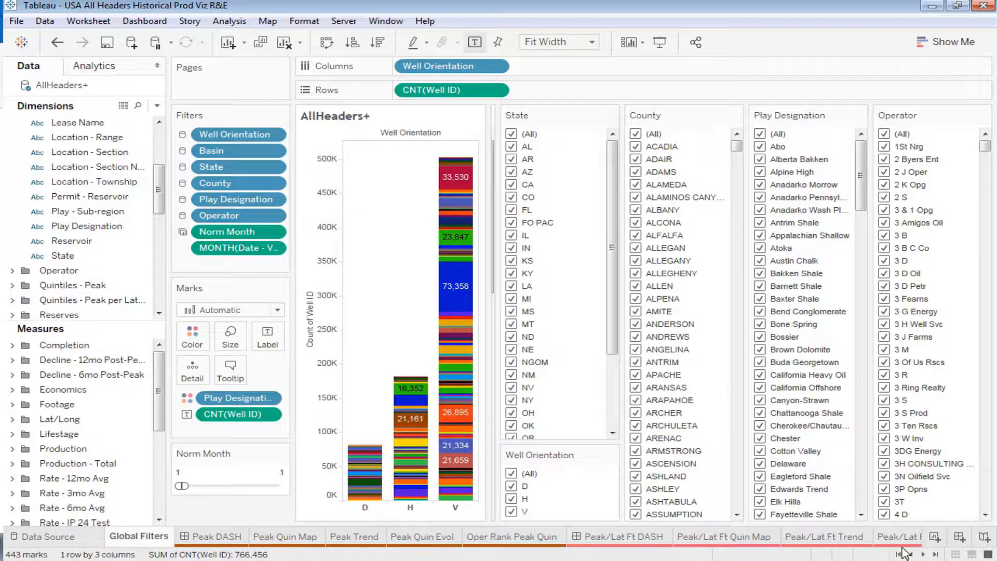
# Filter Play Designation to only Wolfcamp Delaware on the Global Filters sheet
pyautogui.click(803, 224)
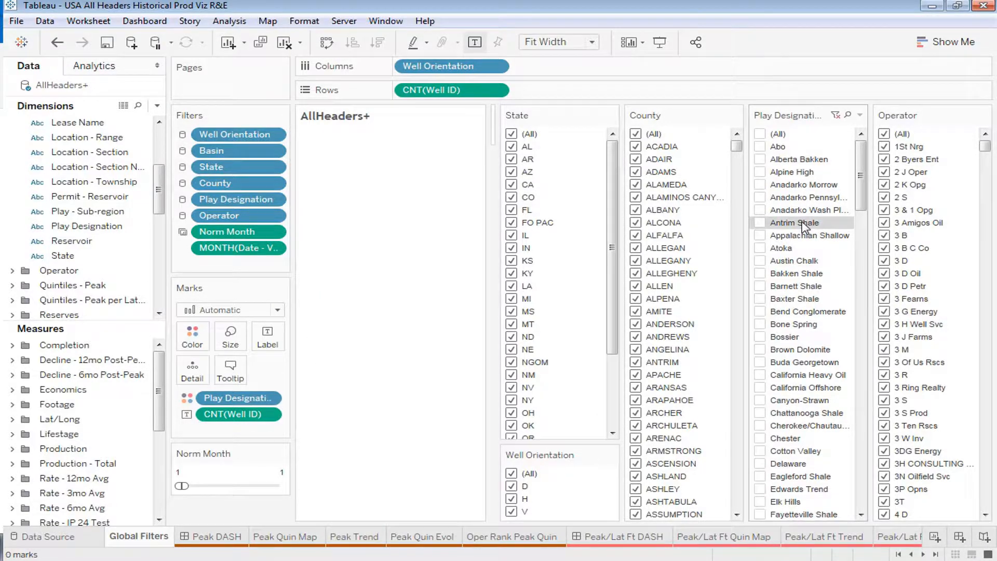
pyautogui.write('wo')
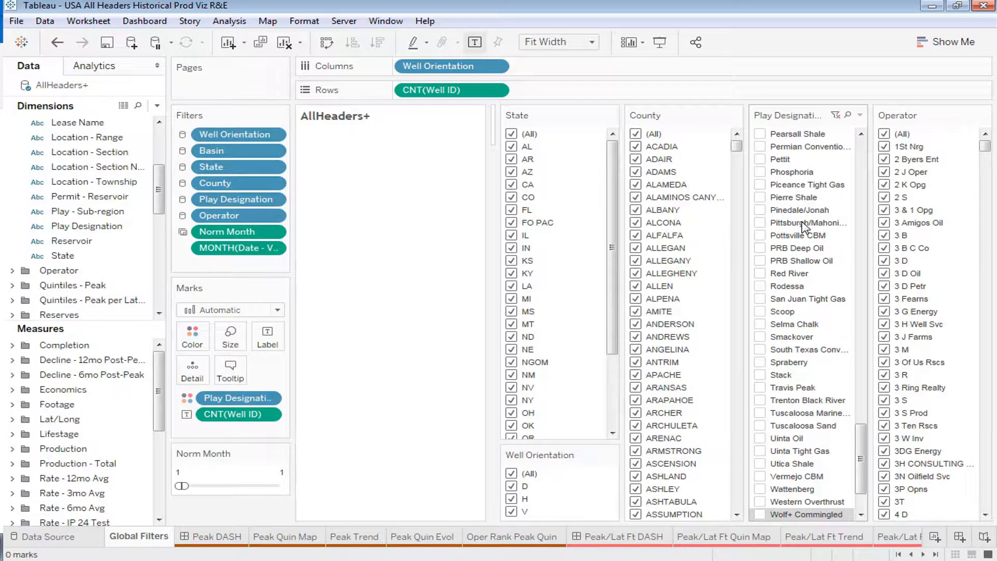
pyautogui.press('Down')
pyautogui.press('space')
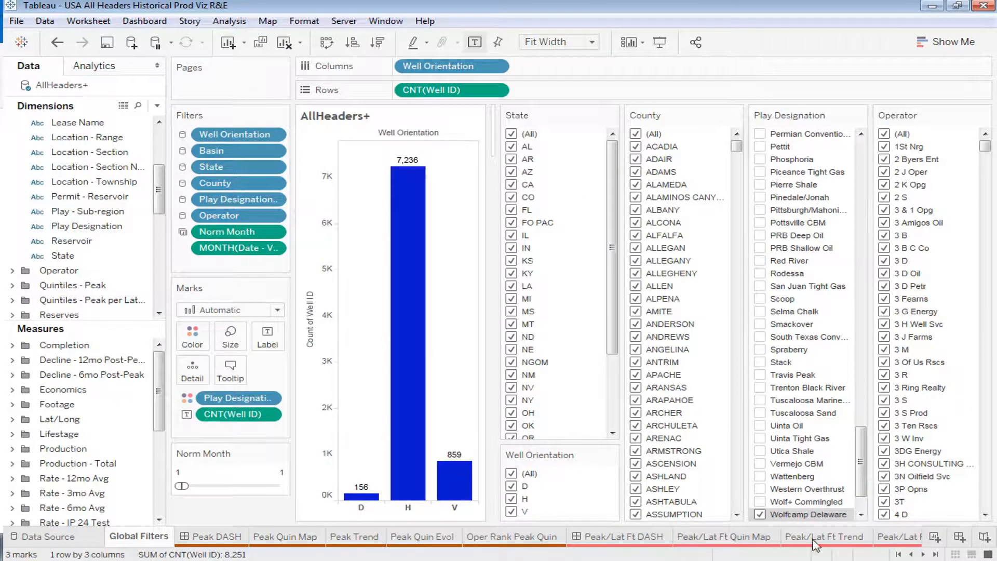
# Open the Oper Rank Peak/Lat Ft Quin sheet and collapse the data pane to enlarge the chart
pyautogui.click(924, 554)
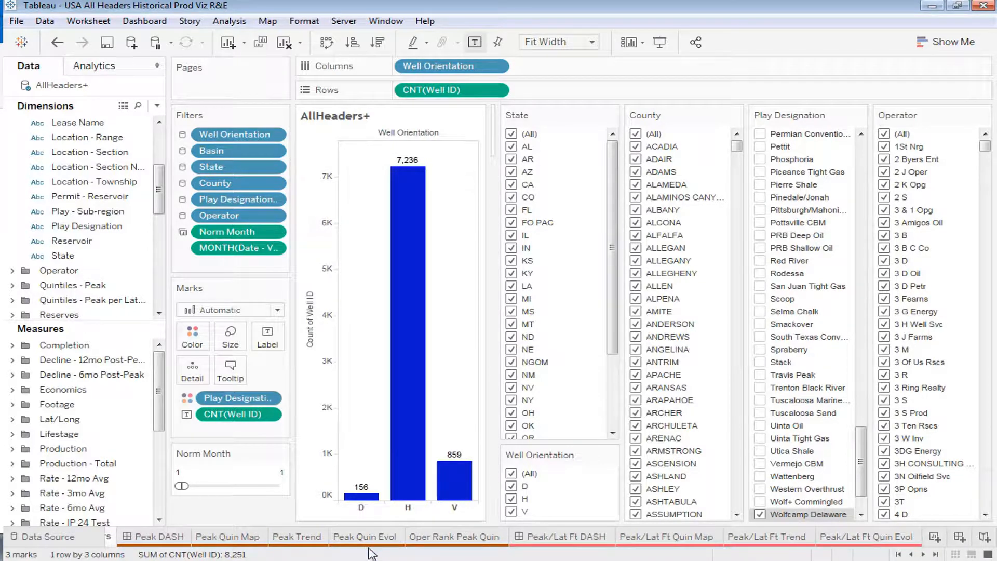
pyautogui.moveTo(377, 545)
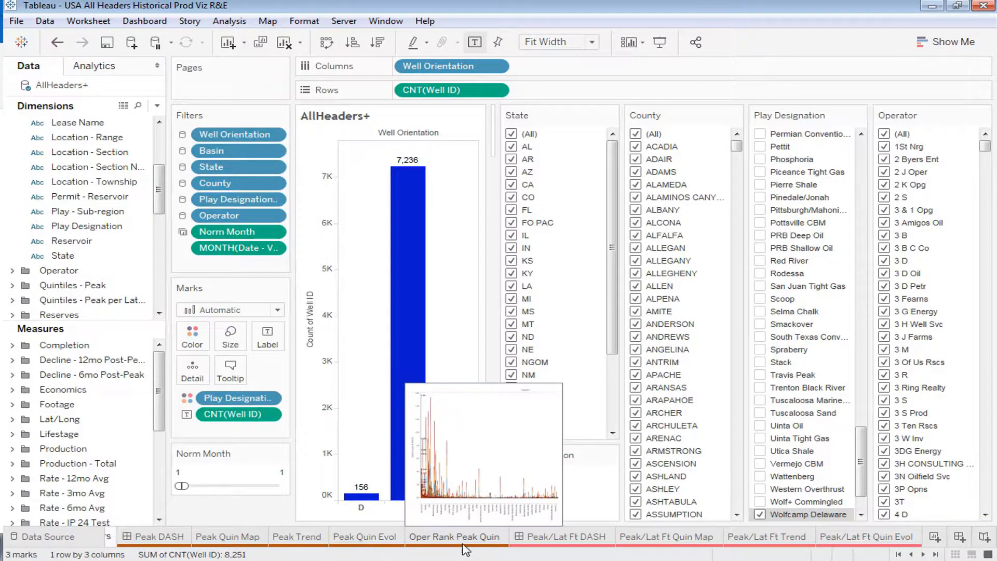
pyautogui.click(923, 554)
pyautogui.click(923, 554)
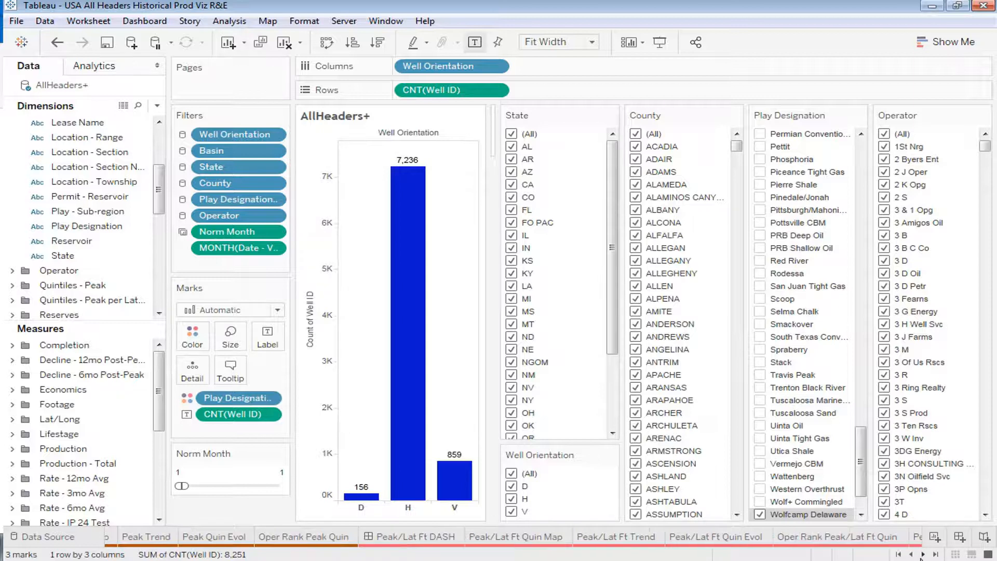
pyautogui.click(923, 555)
pyautogui.click(923, 555)
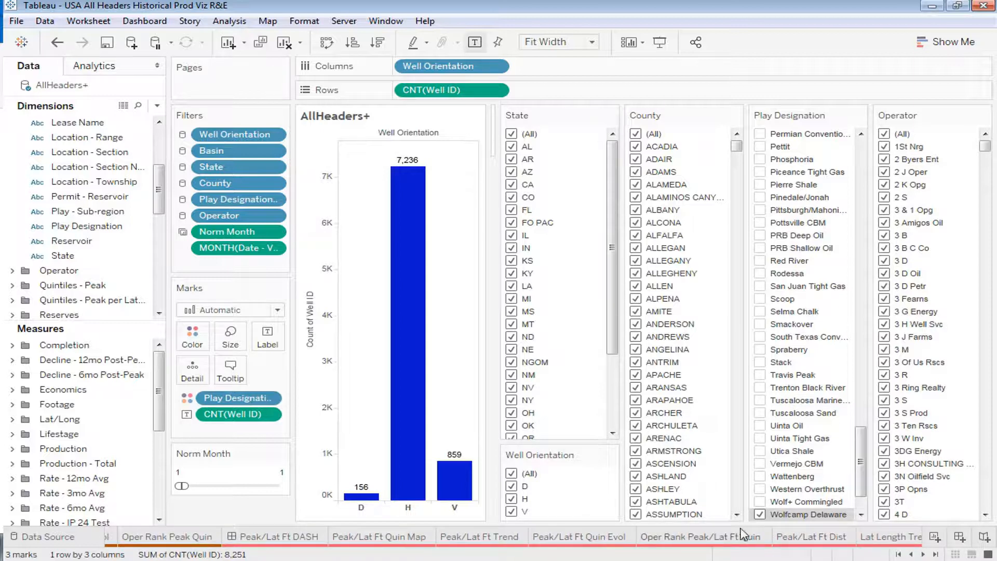
pyautogui.click(713, 543)
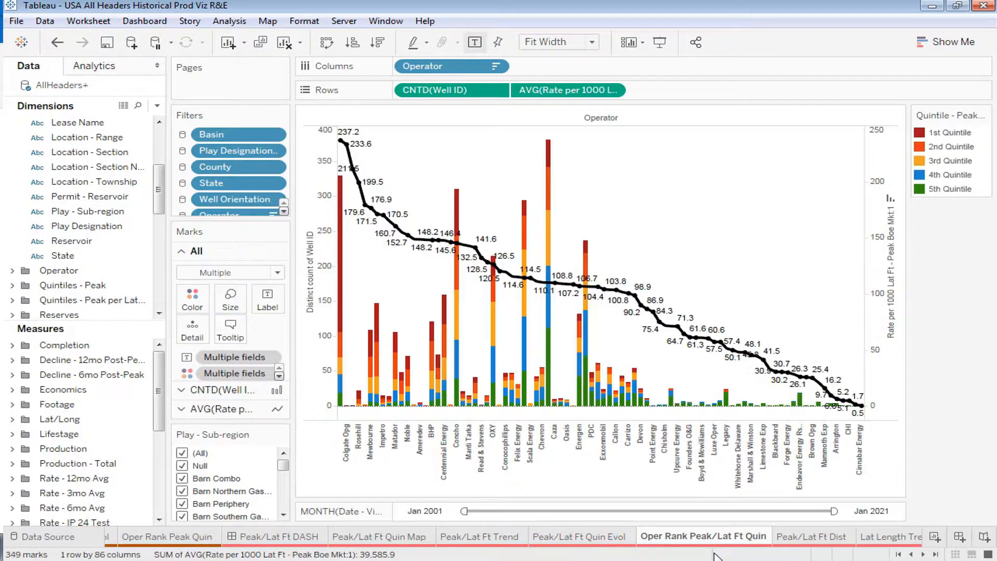
pyautogui.click(157, 66)
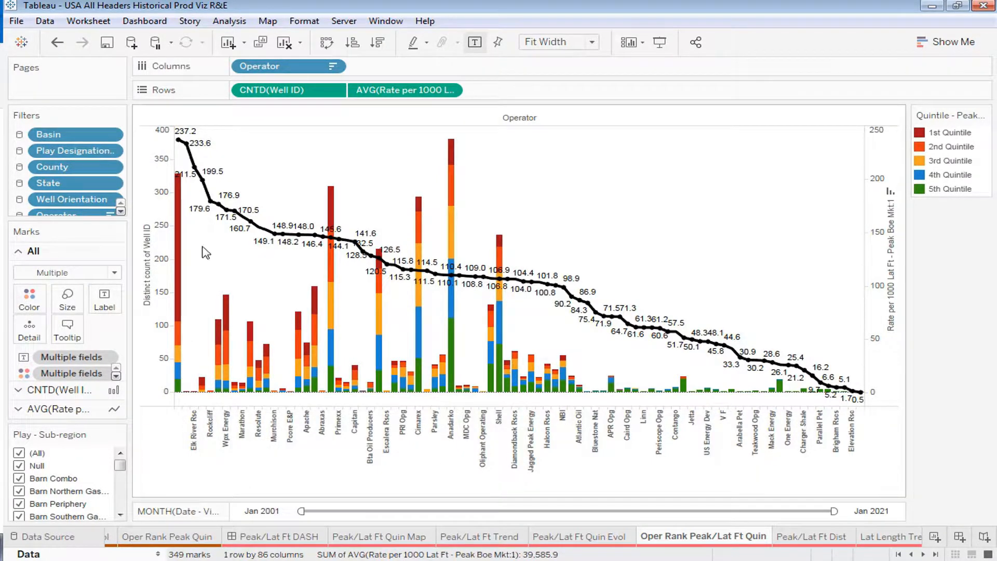
# Set the start of the chart's month date filter to Oct 2017
pyautogui.moveTo(190, 182)
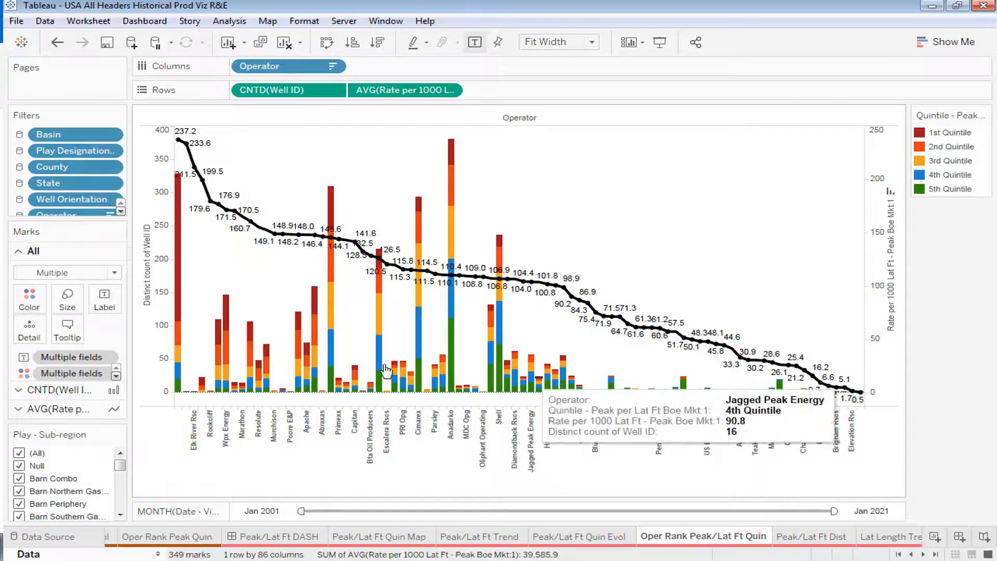
pyautogui.moveTo(182, 151)
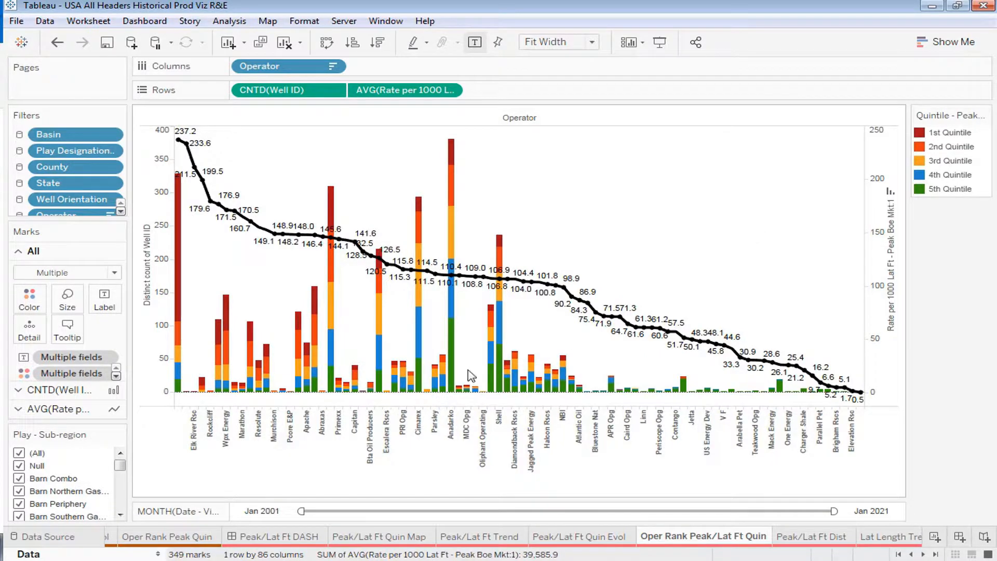
pyautogui.moveTo(300, 511); pyautogui.dragTo(744, 520)
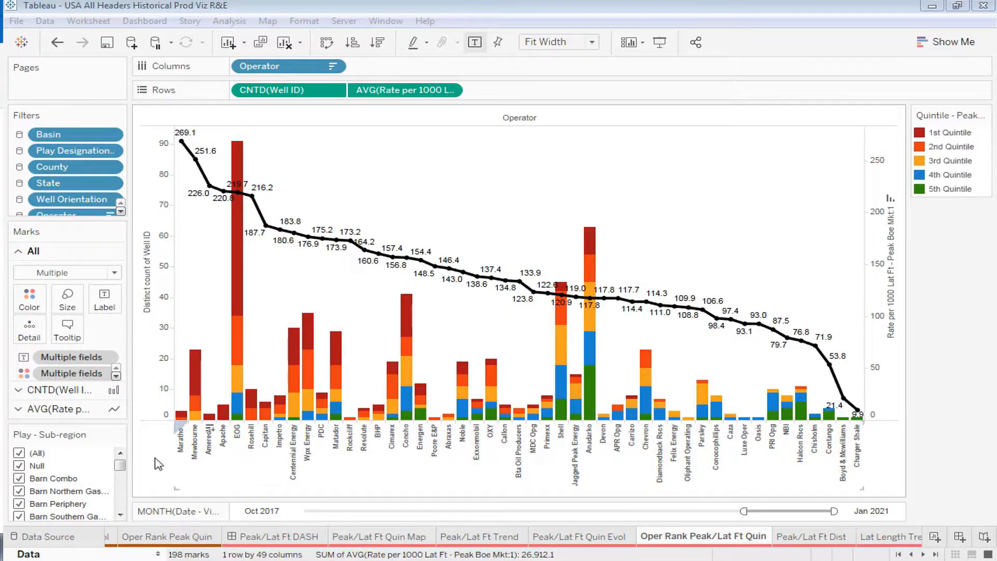
# Restore the data pane and replace Operator with the Reservoir dimension on Columns
pyautogui.click(158, 554)
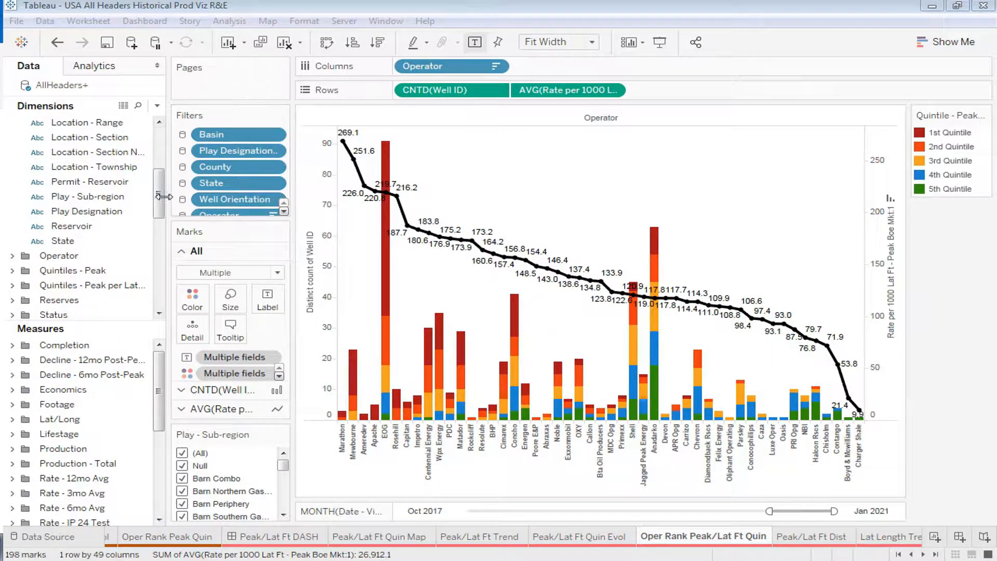
pyautogui.moveTo(161, 198); pyautogui.dragTo(163, 185)
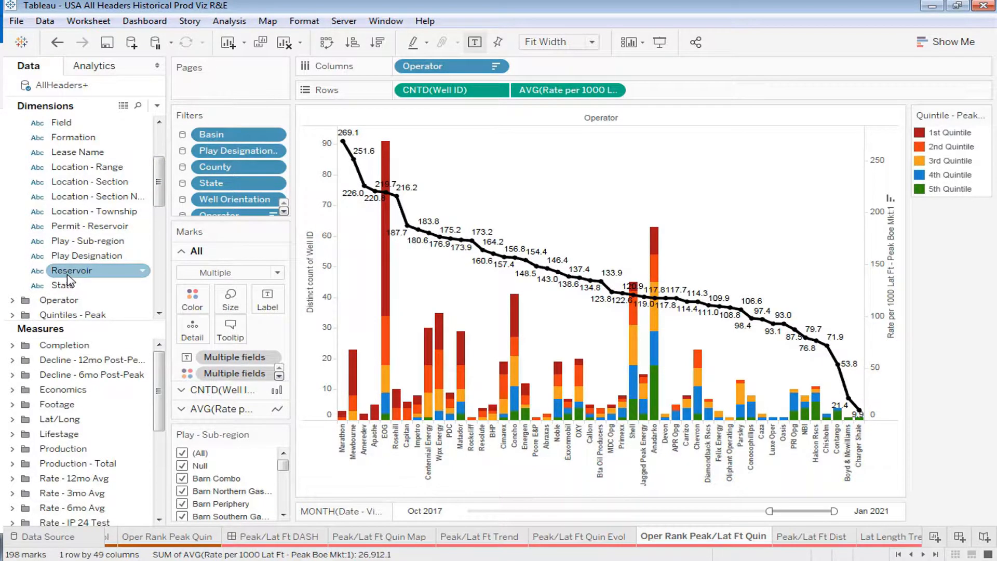
pyautogui.moveTo(67, 280); pyautogui.dragTo(441, 70)
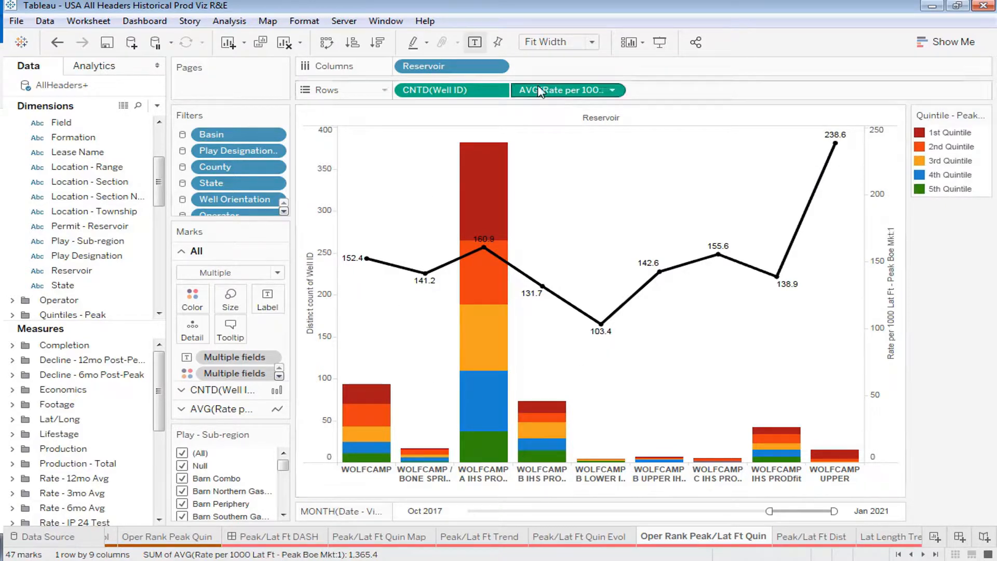
# Sort Reservoir in descending order by the field Rate per 1000 Lat Ft - Peak Boe Mkt:1
pyautogui.click(496, 67)
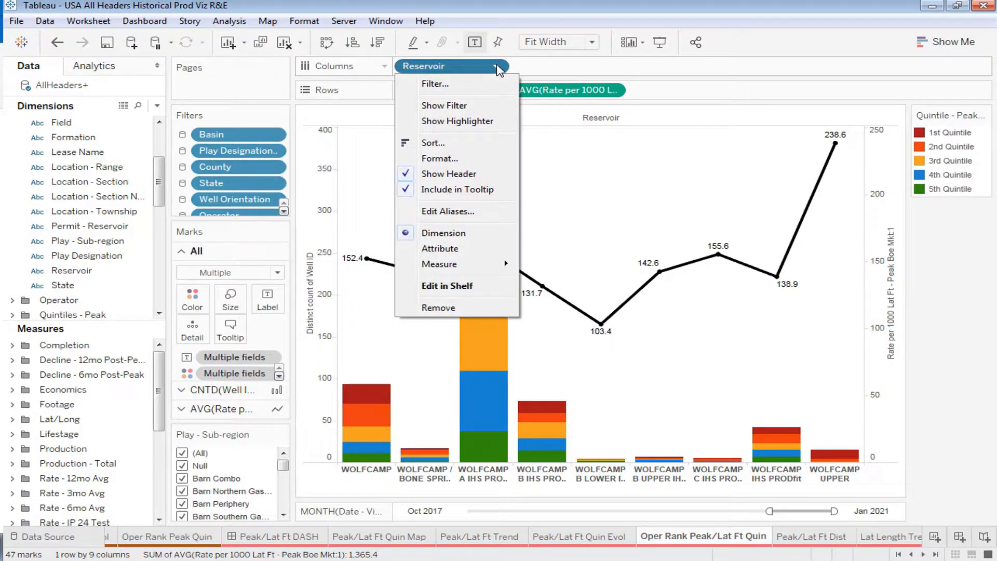
pyautogui.click(451, 145)
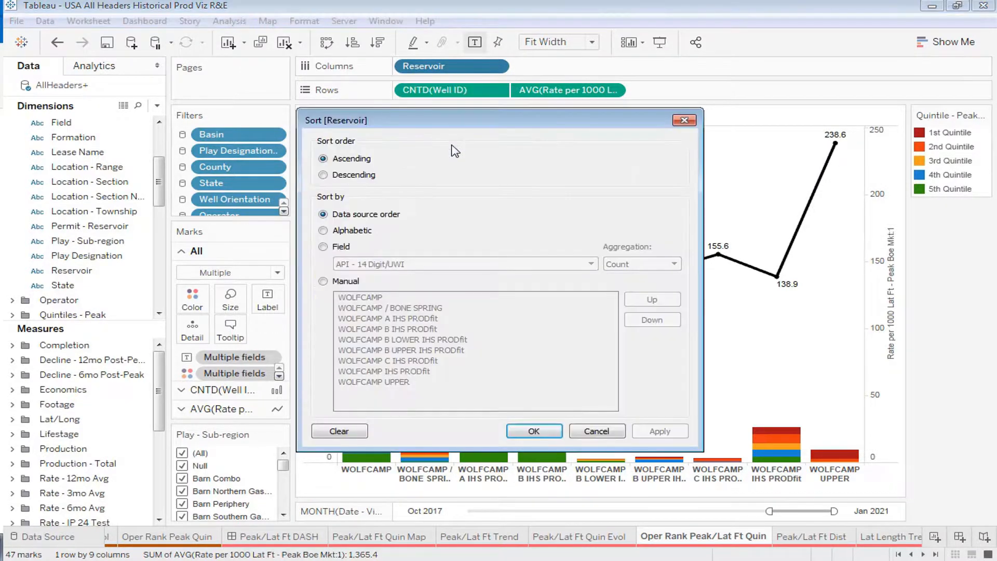
pyautogui.click(342, 247)
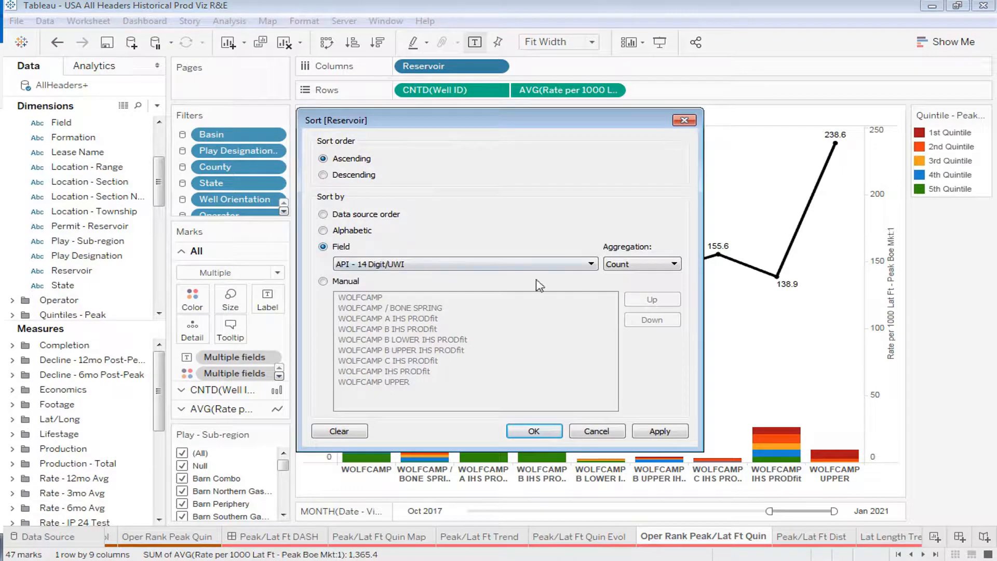
pyautogui.click(591, 264)
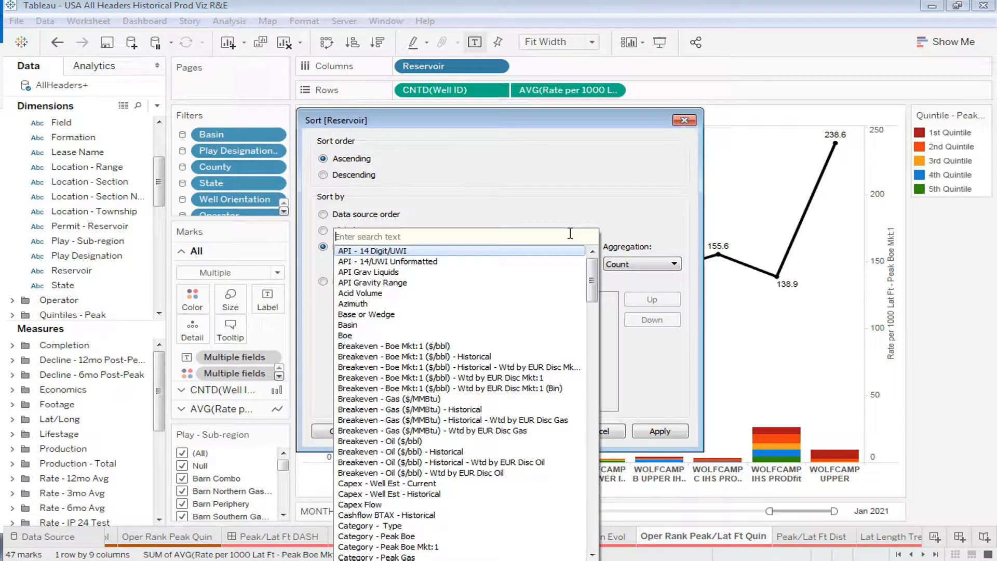
pyautogui.write('rate')
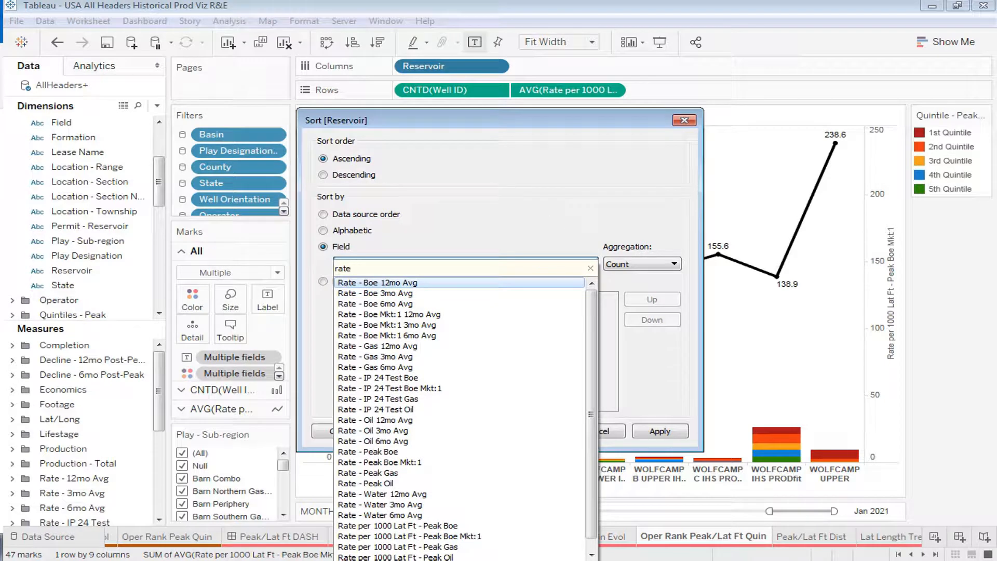
pyautogui.scroll(-1, 494, 410)
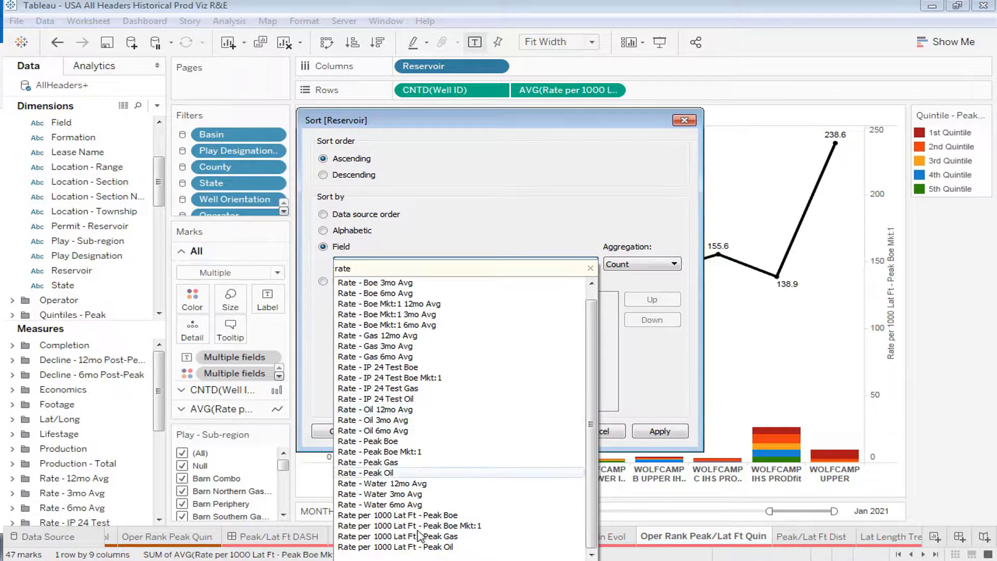
pyautogui.click(448, 526)
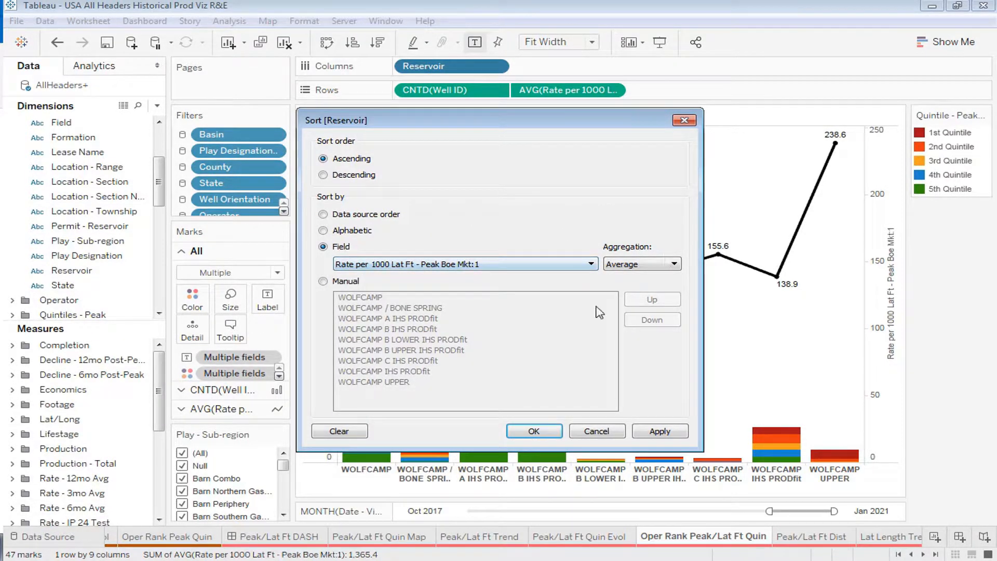
pyautogui.click(659, 436)
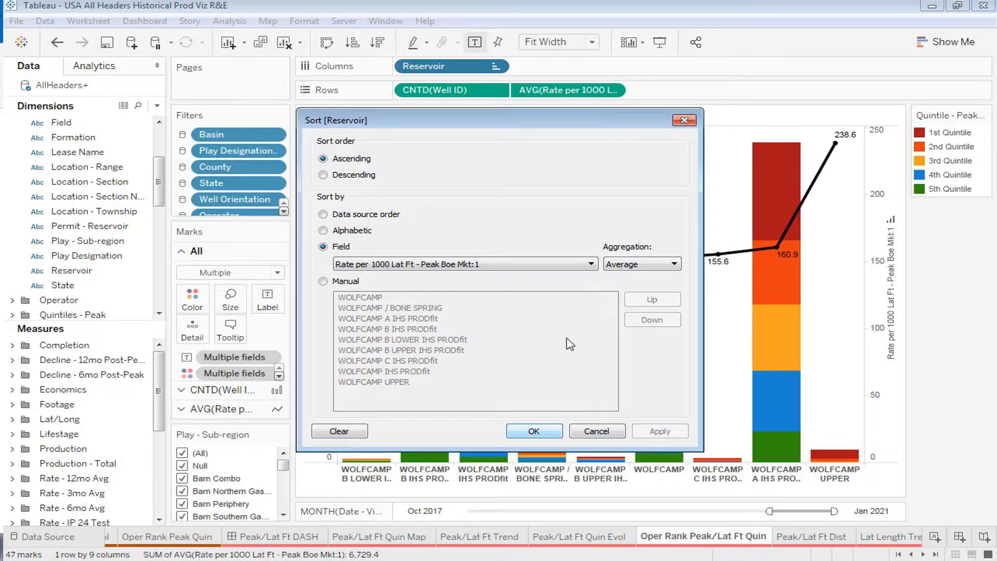
pyautogui.click(348, 174)
pyautogui.click(648, 436)
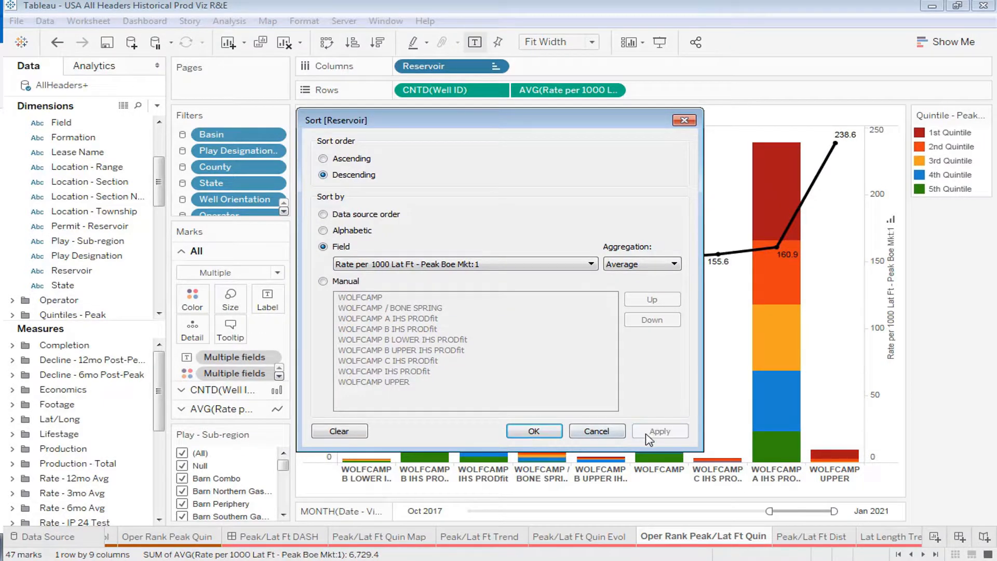
pyautogui.click(542, 432)
# Replace the average rate per 1000 lateral feet measure on Rows with Proppant per Ft
pyautogui.moveTo(369, 141)
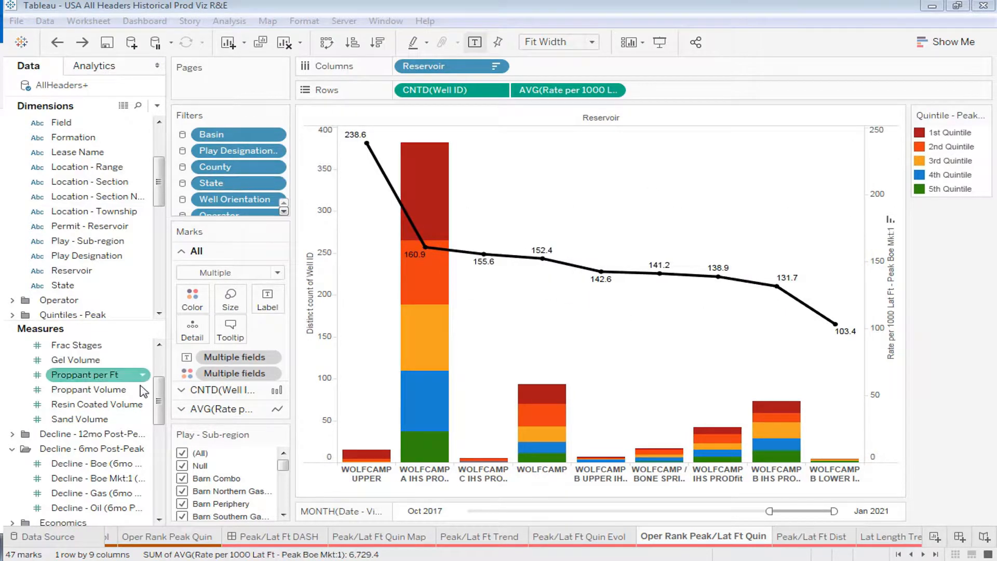
pyautogui.moveTo(86, 375); pyautogui.dragTo(526, 92)
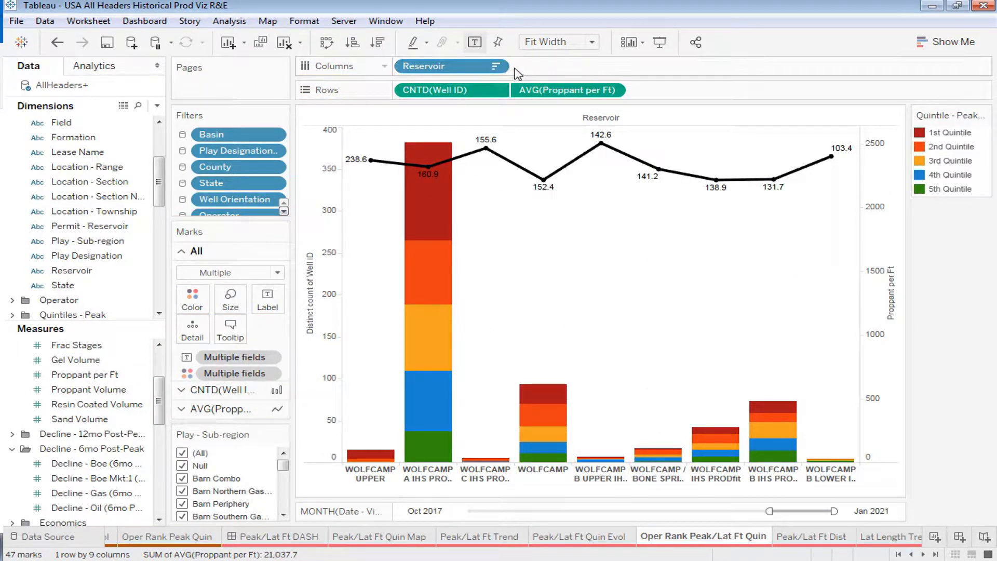
# Change the Reservoir sort to use the Proppant per Ft field
pyautogui.click(496, 67)
pyautogui.click(466, 142)
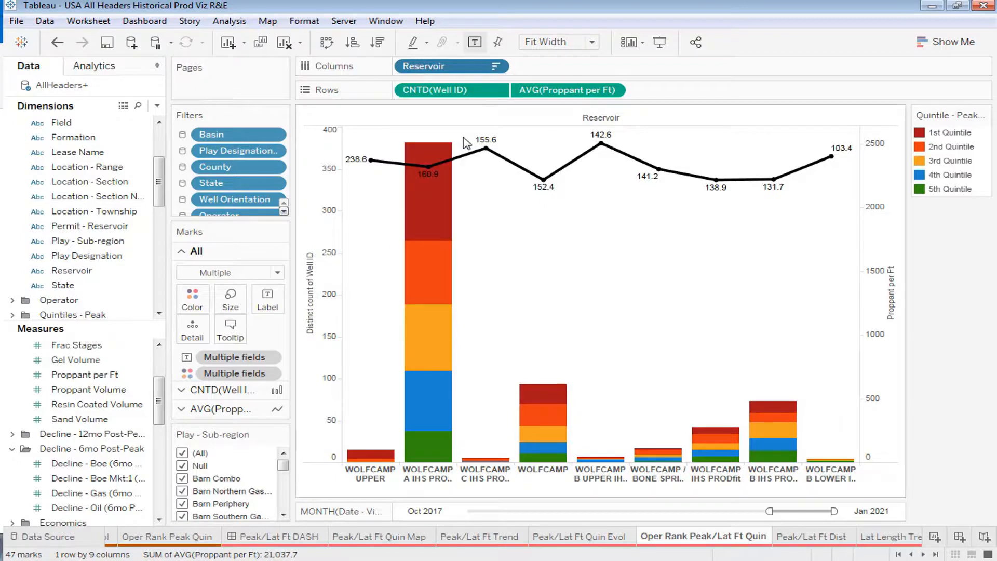
pyautogui.click(496, 66)
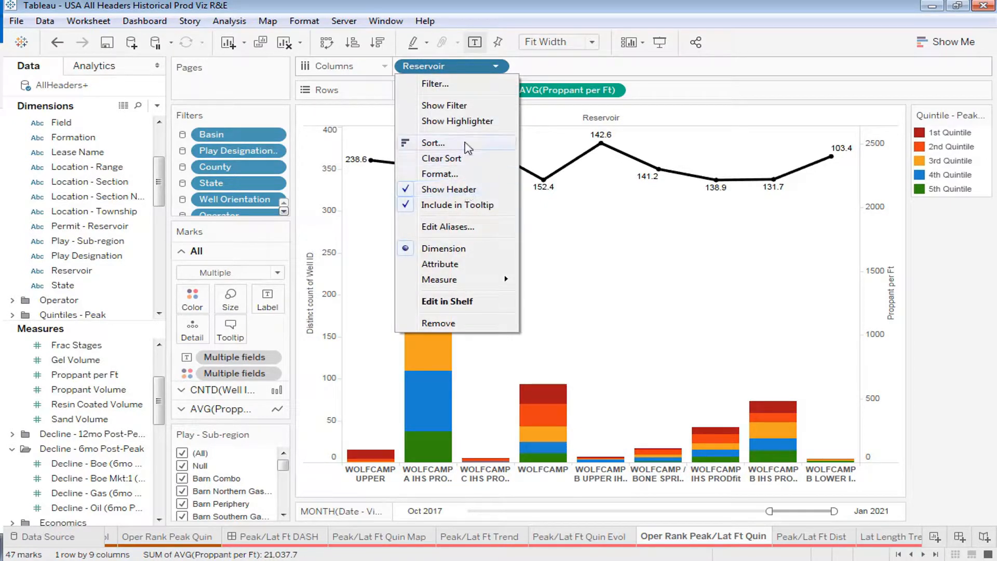
pyautogui.click(441, 138)
pyautogui.click(385, 266)
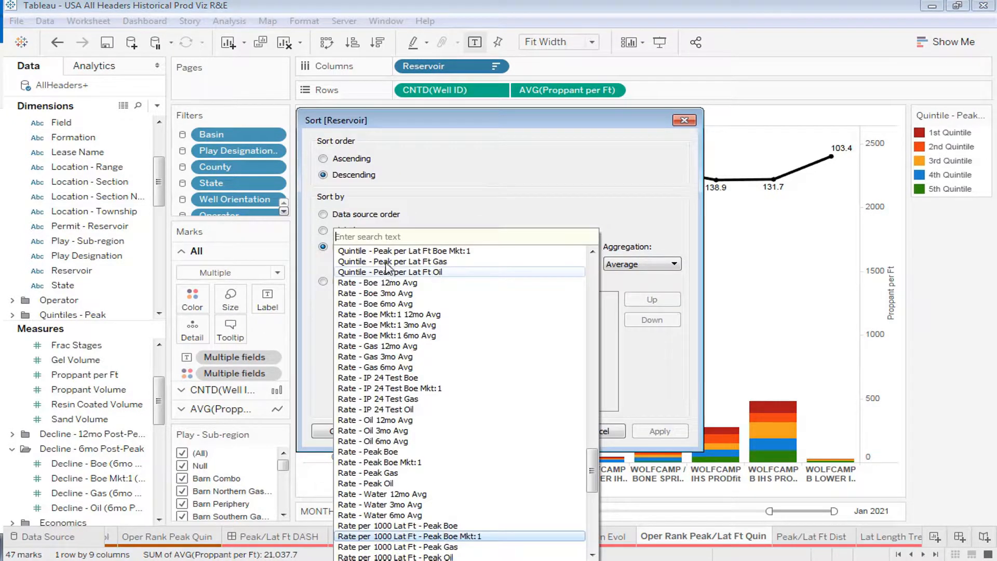
pyautogui.write('prop')
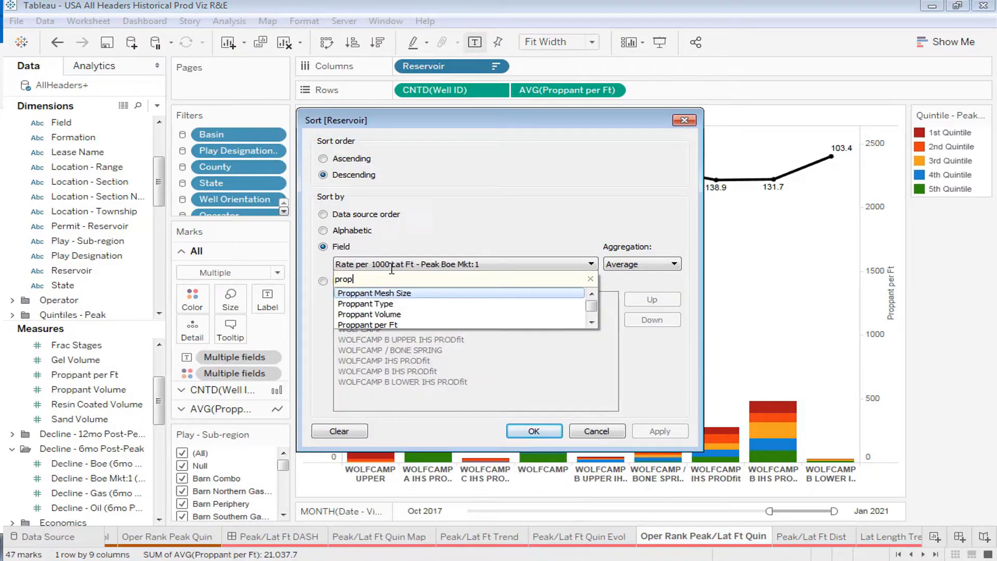
pyautogui.click(392, 324)
pyautogui.click(544, 432)
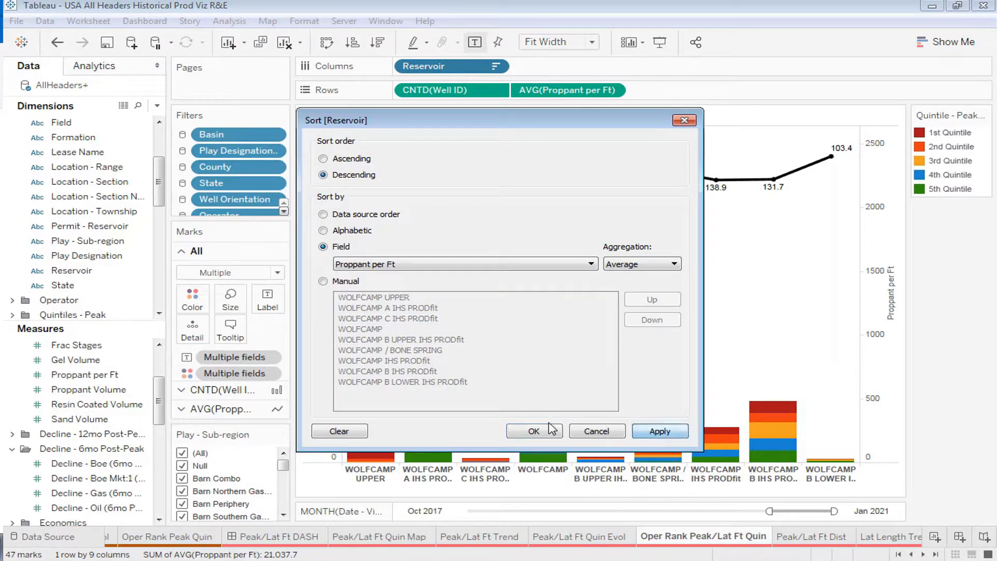
pyautogui.click(543, 432)
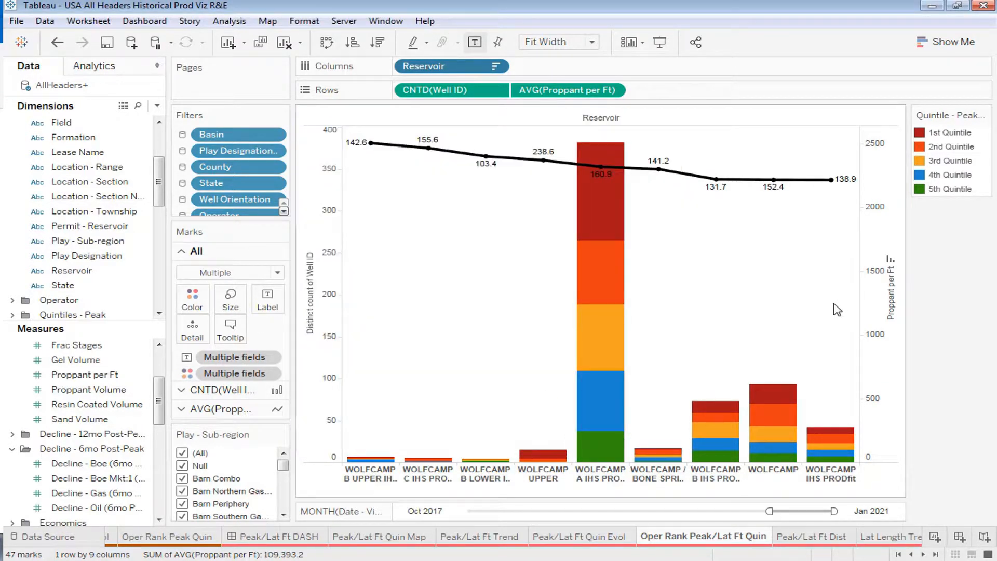